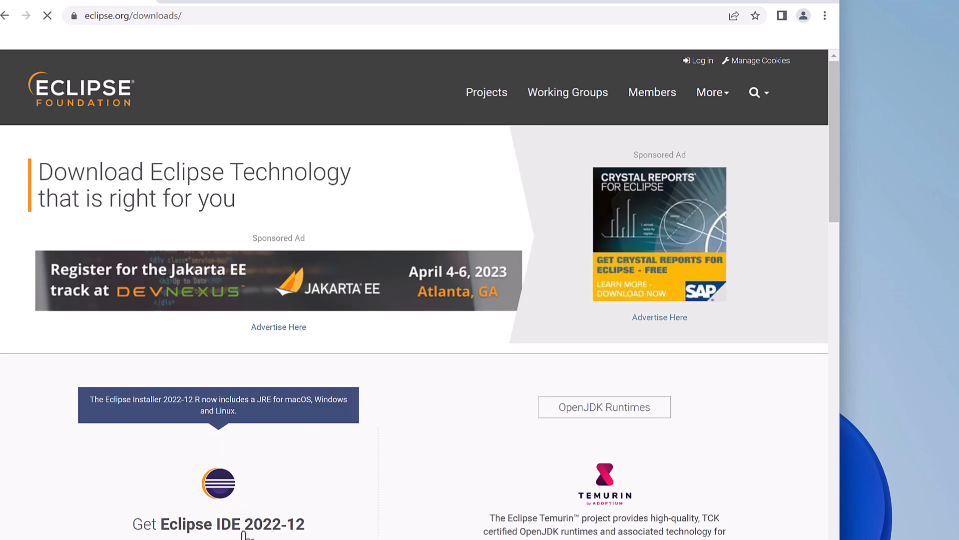
Step: Open the x86_64 download page for Eclipse IDE 2022-12 and show the installer file's SHA-512 checksum
{"action": "scroll", "coordinate": [306, 502], "scroll_direction": "down", "scroll_amount": 3}
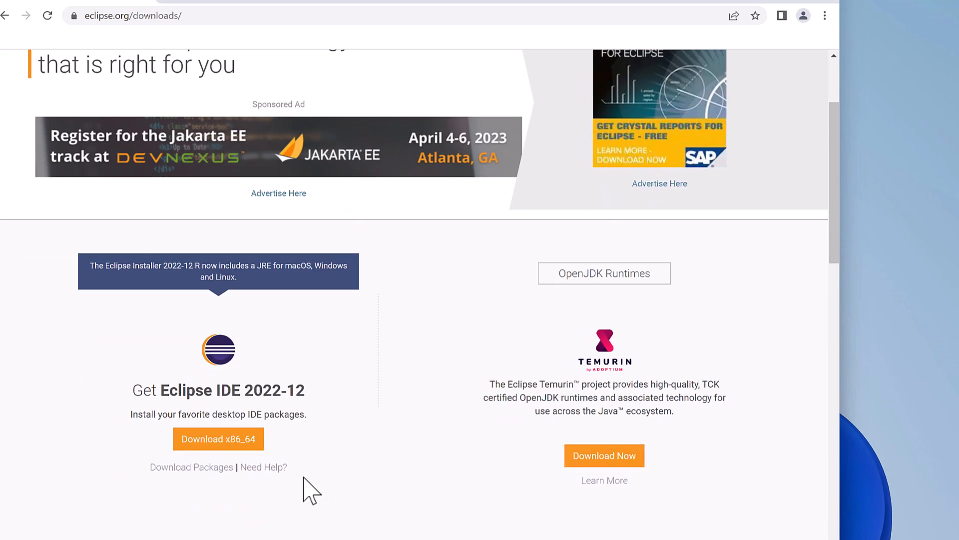
{"action": "left_click", "coordinate": [242, 437]}
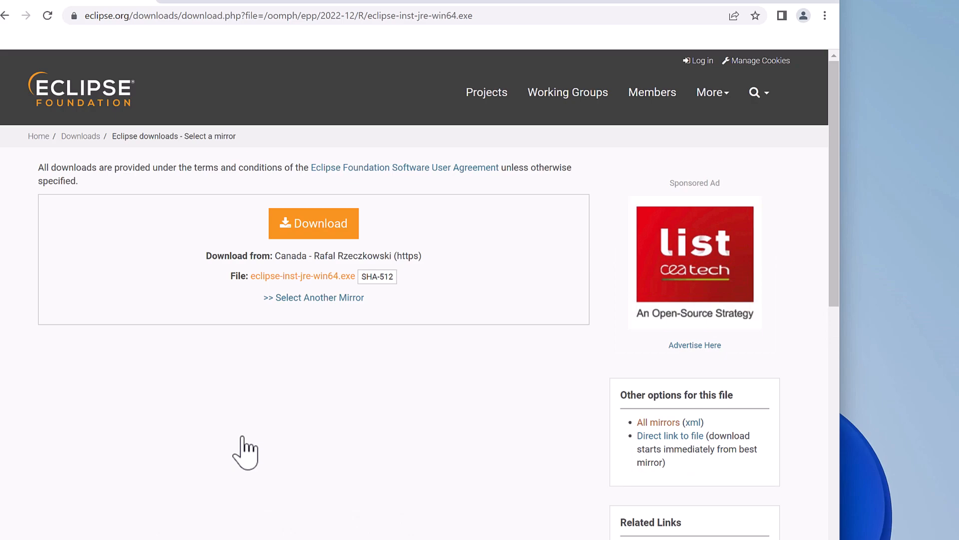
{"action": "left_click", "coordinate": [376, 278]}
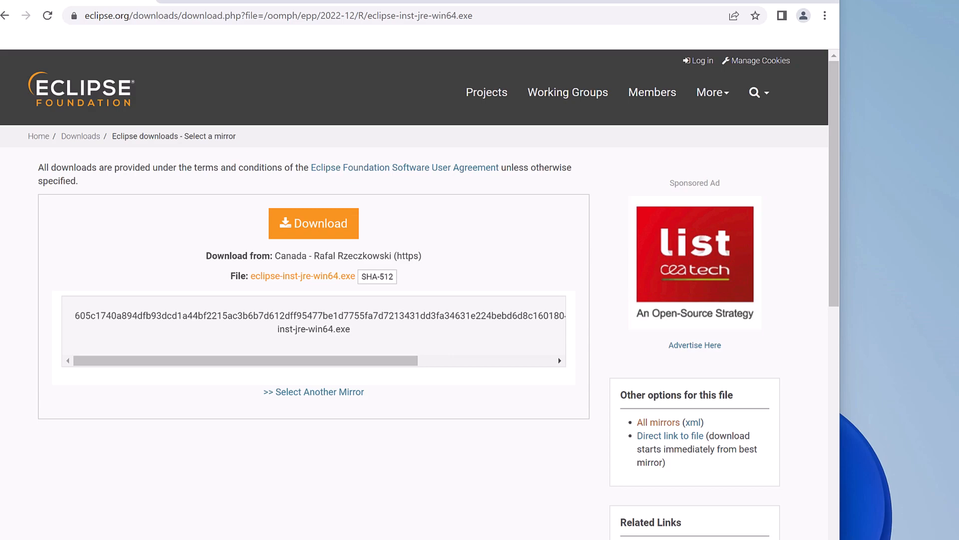
Step: Copy the published SHA-512 checksum with its file name from the download page into an empty Notepad document beside the browser
{"action": "left_click", "coordinate": [563, 520]}
{"action": "left_click_drag", "start_coordinate": [216, 20], "coordinate": [780, 88]}
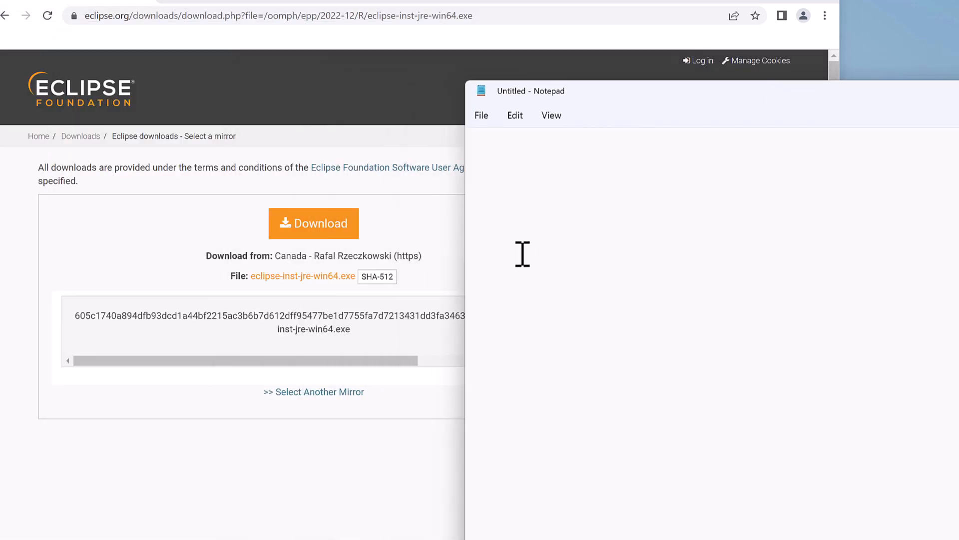
{"action": "left_click", "coordinate": [369, 344]}
{"action": "left_click_drag", "start_coordinate": [351, 329], "coordinate": [100, 315]}
{"action": "right_click", "coordinate": [100, 315]}
{"action": "left_click", "coordinate": [116, 328]}
{"action": "left_click", "coordinate": [899, 104]}
{"action": "left_click_drag", "start_coordinate": [899, 105], "coordinate": [738, 104]}
{"action": "key", "text": "ctrl+v"}
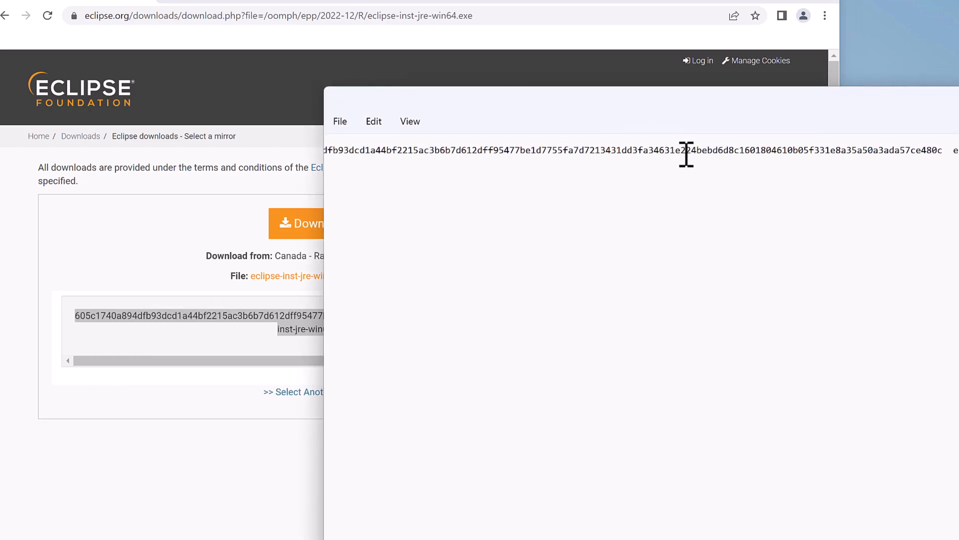
{"action": "key", "text": "Home"}
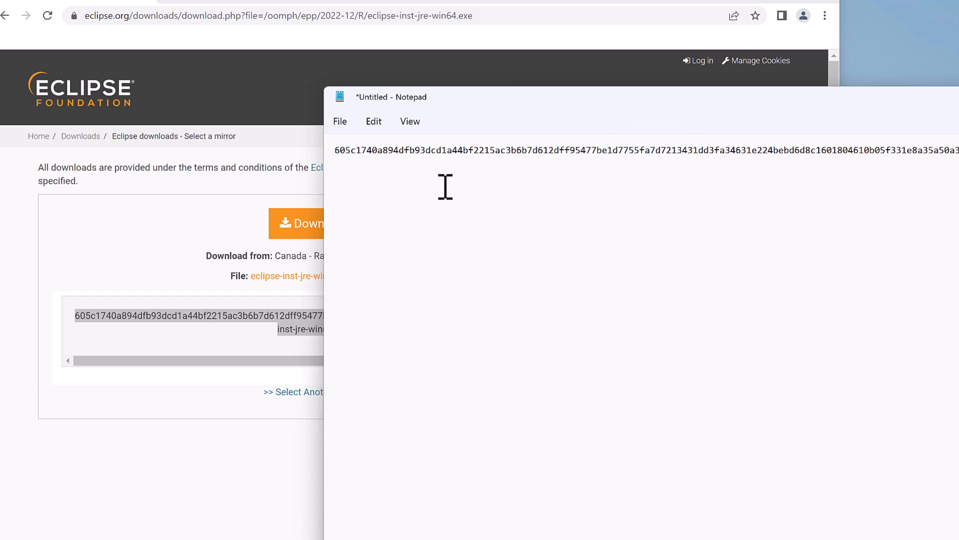
Step: Return to the browser and download eclipse-inst-jre-win64.exe from the offered mirror
{"action": "left_click", "coordinate": [194, 230]}
{"action": "left_click", "coordinate": [337, 227]}
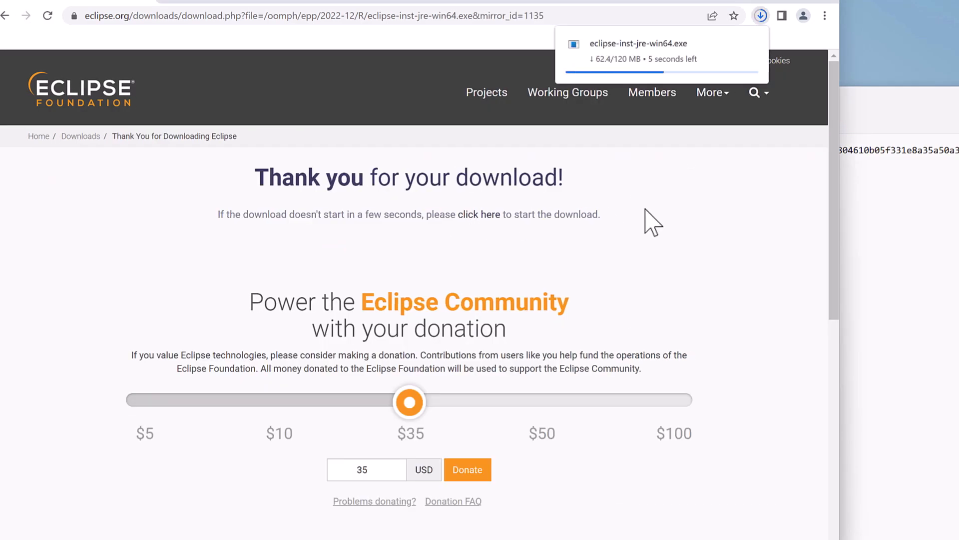
Step: Open a Command Prompt, change to the Downloads folder with cd Downloads, and list its contents with dir
{"action": "right_click", "coordinate": [525, 539]}
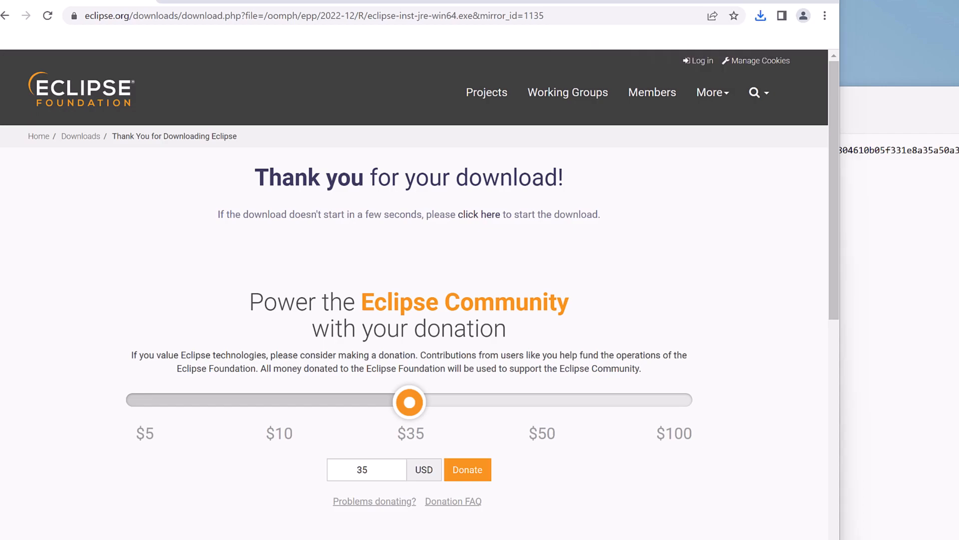
{"action": "left_click", "coordinate": [498, 533]}
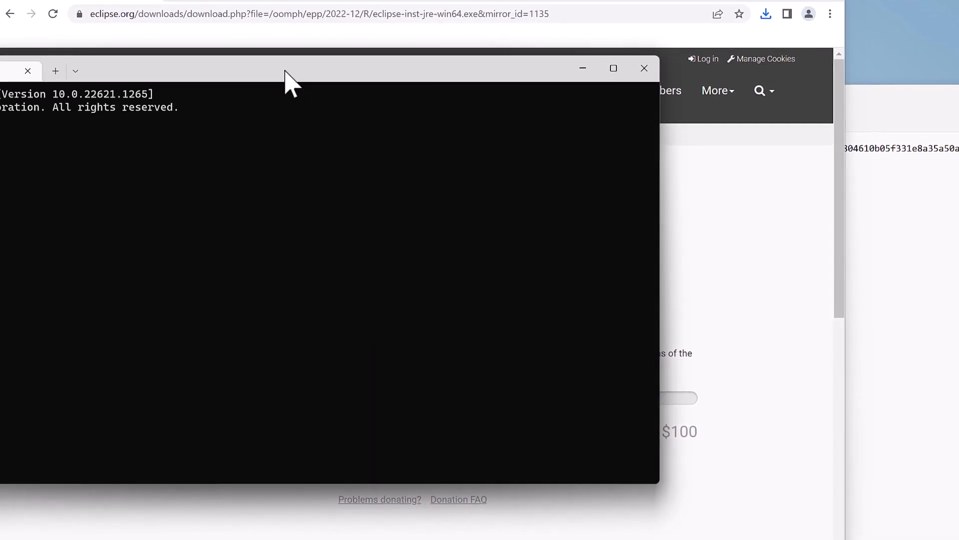
{"action": "type", "text": "cd Downloads"}
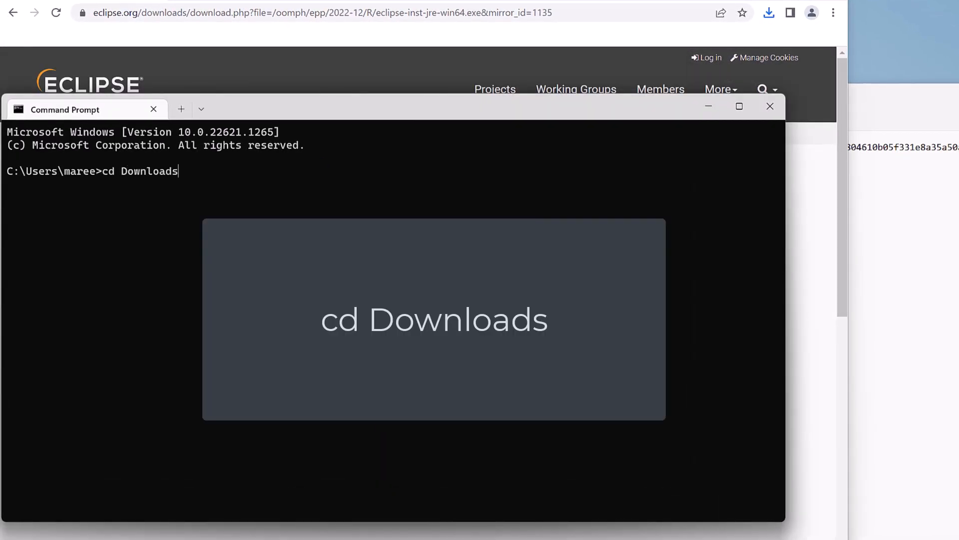
{"action": "key", "text": "Return"}
{"action": "type", "text": "dir"}
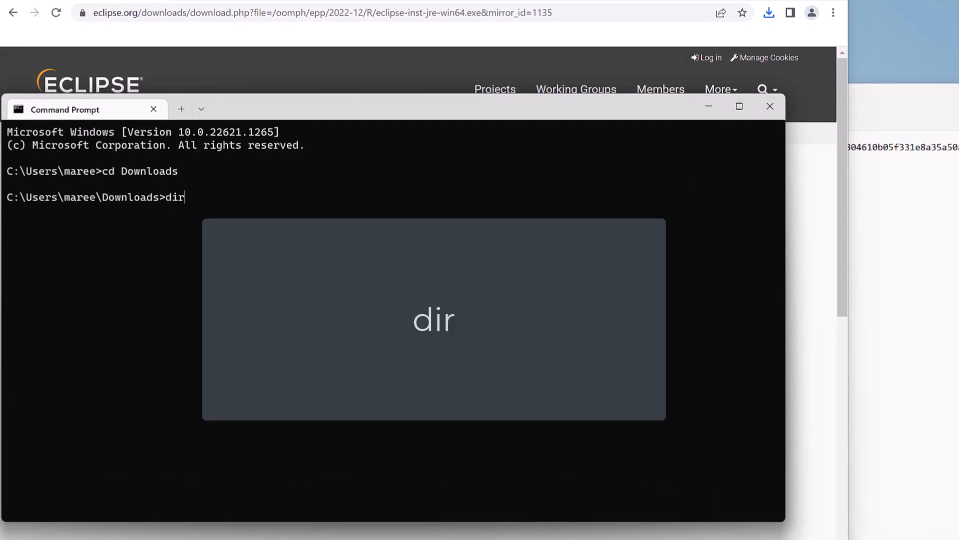
{"action": "key", "text": "Return"}
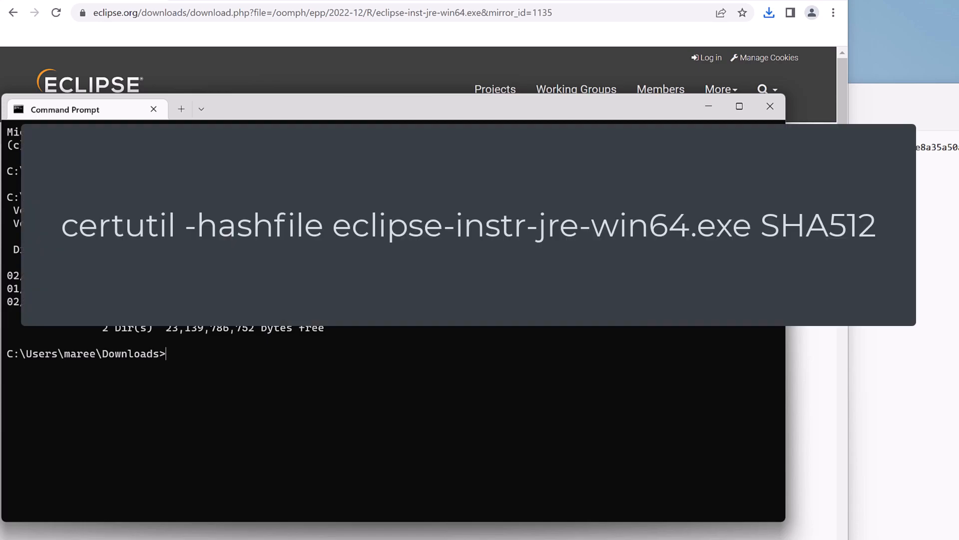
Step: Compute the installer's hash by running certutil -hashfile eclipse-inst-jre-win64.exe SHA512
{"action": "type", "text": "certutil"}
{"action": "type", "text": " -hashfil"}
{"action": "type", "text": "e e"}
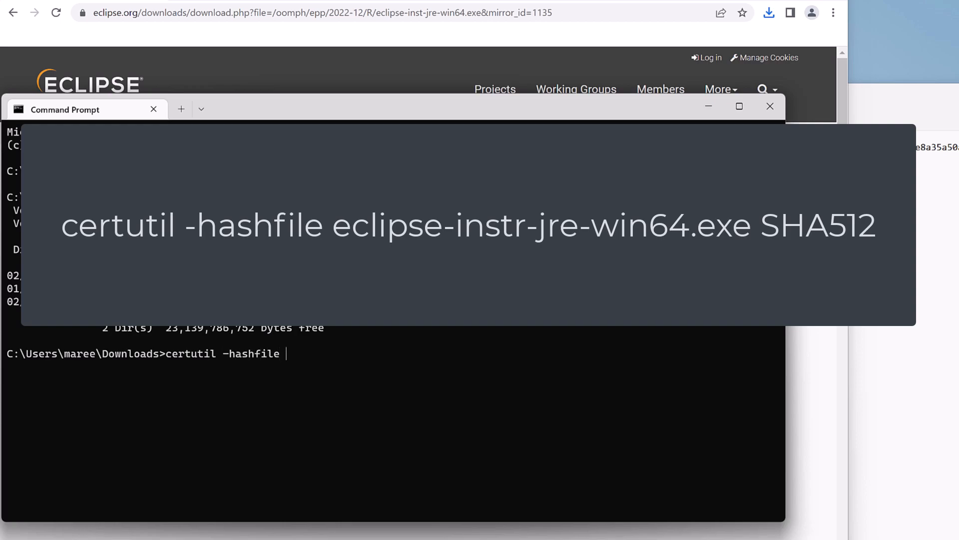
{"action": "key", "text": "Tab"}
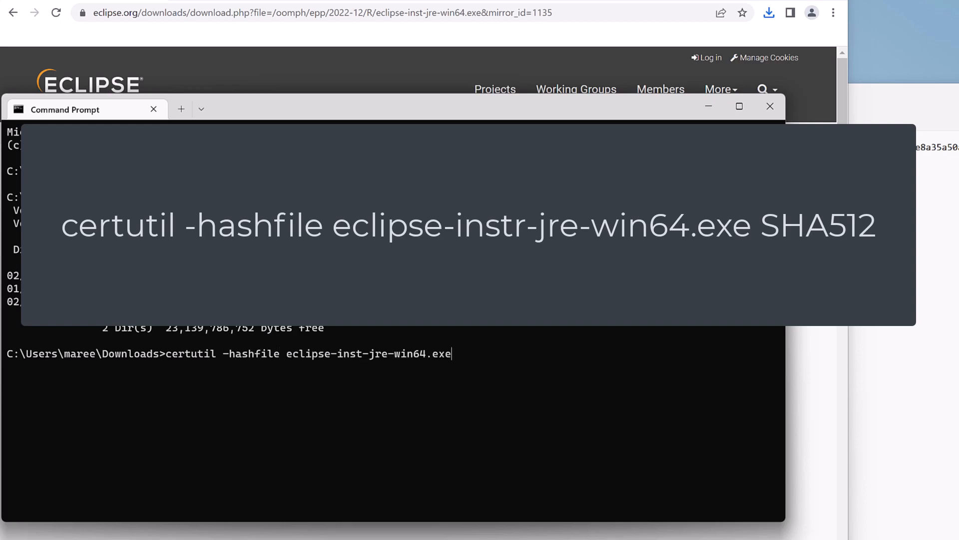
{"action": "type", "text": "SHA512"}
{"action": "key", "text": "Return"}
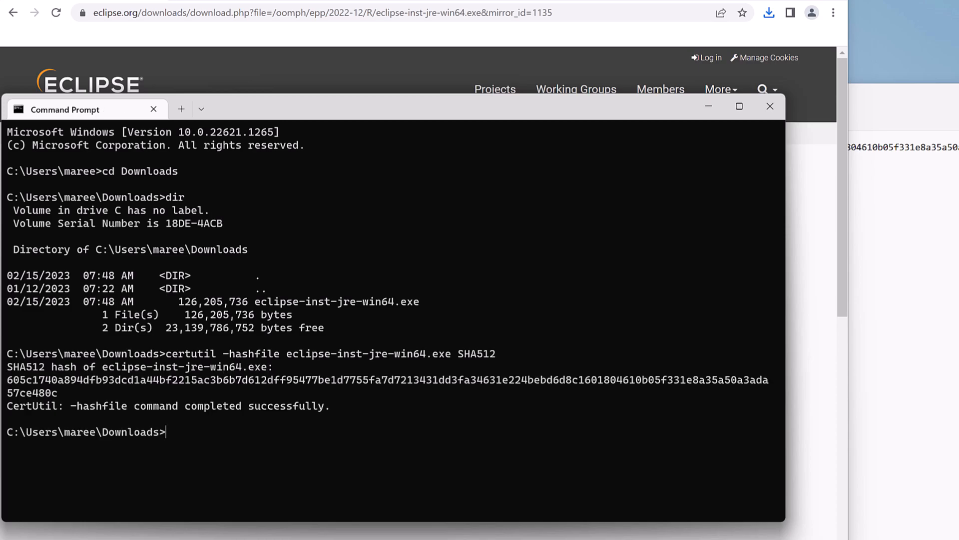
Step: Copy the computed SHA512 hash from Command Prompt into Notepad below the published checksum for comparison
{"action": "left_click_drag", "start_coordinate": [58, 393], "coordinate": [15, 388]}
{"action": "right_click", "coordinate": [15, 392]}
{"action": "left_click_drag", "start_coordinate": [887, 98], "coordinate": [608, 85]}
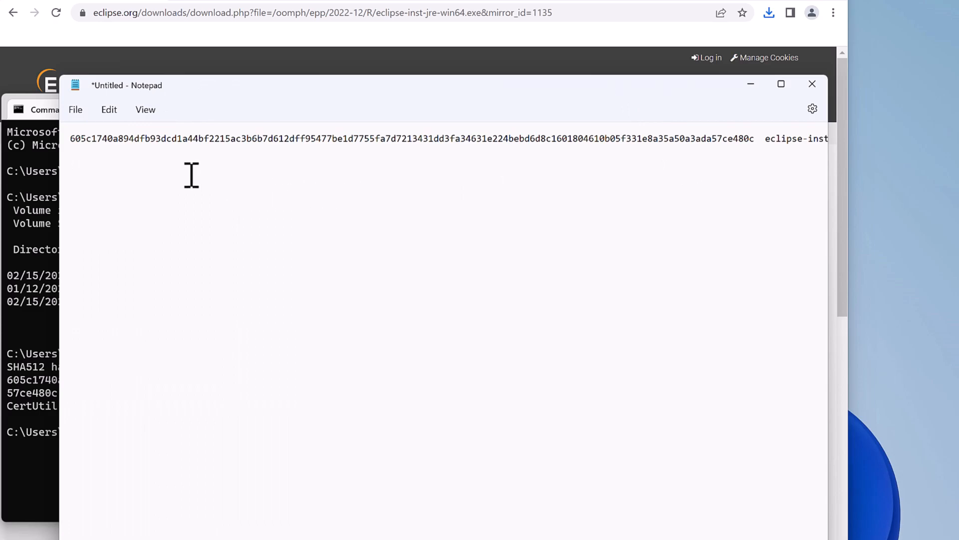
{"action": "key", "text": "ctrl+v"}
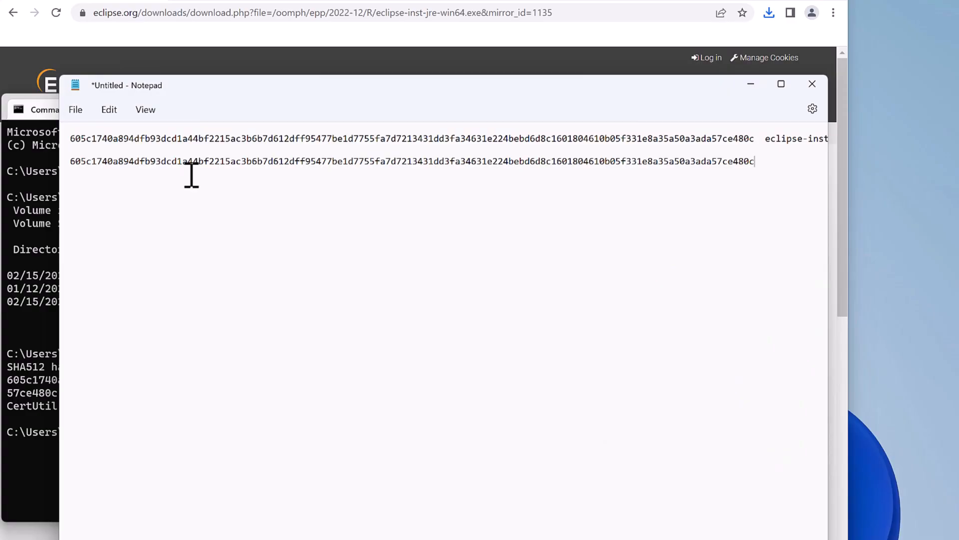
Step: Return to Command Prompt, list the Downloads folder with dir, and run eclipse-inst-jre-win64.exe
{"action": "left_click_drag", "start_coordinate": [206, 89], "coordinate": [415, 89]}
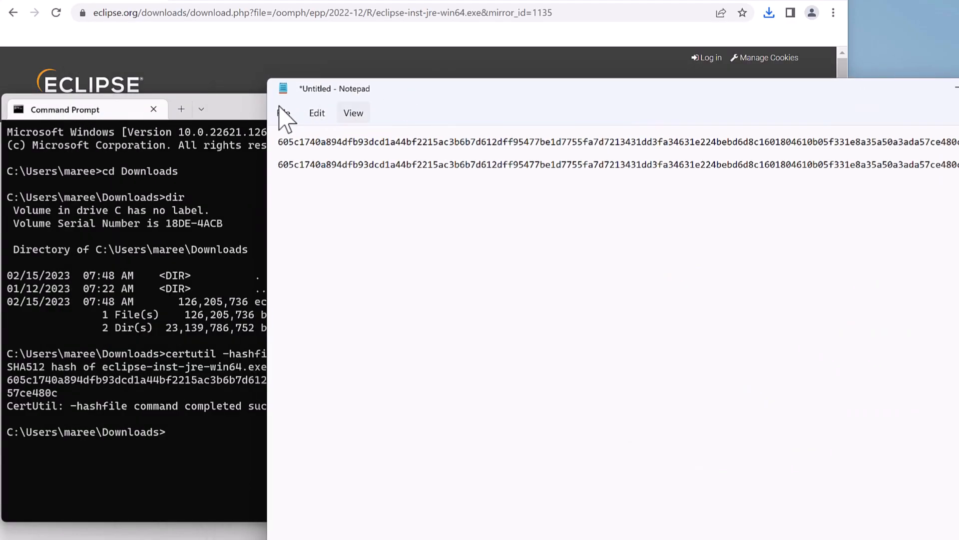
{"action": "left_click", "coordinate": [243, 108]}
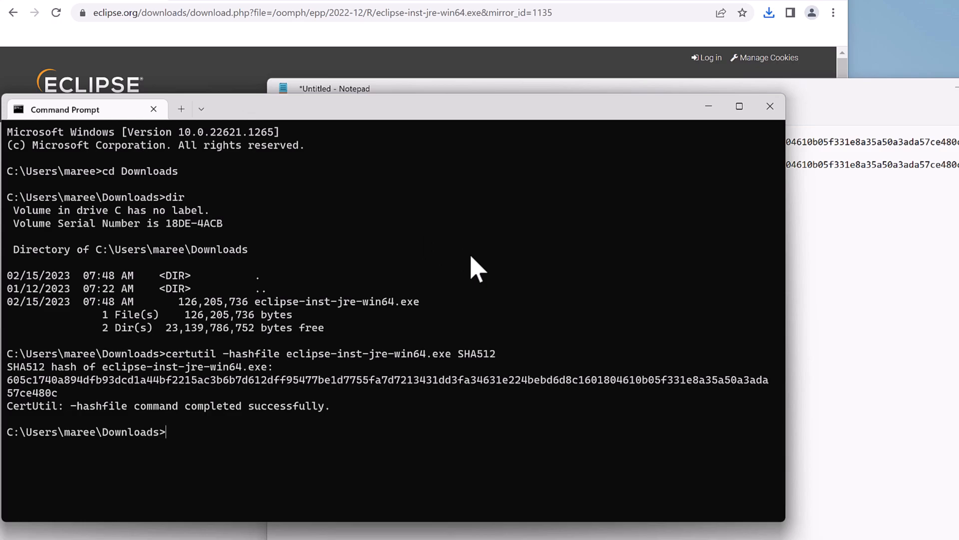
{"action": "type", "text": "dir"}
{"action": "key", "text": "Return"}
{"action": "type", "text": "eclipse-inst-jre-win64.exe"}
{"action": "key", "text": "Tab"}
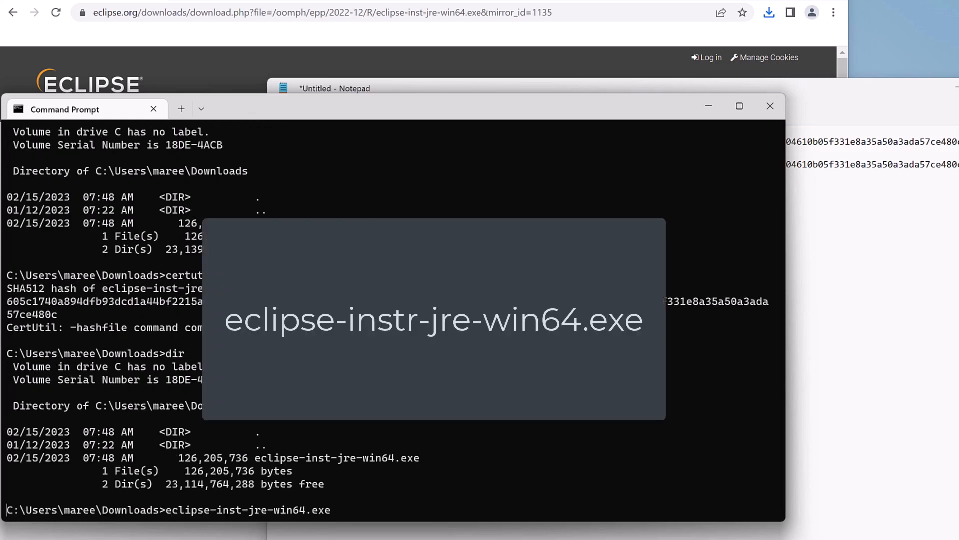
{"action": "key", "text": "Return"}
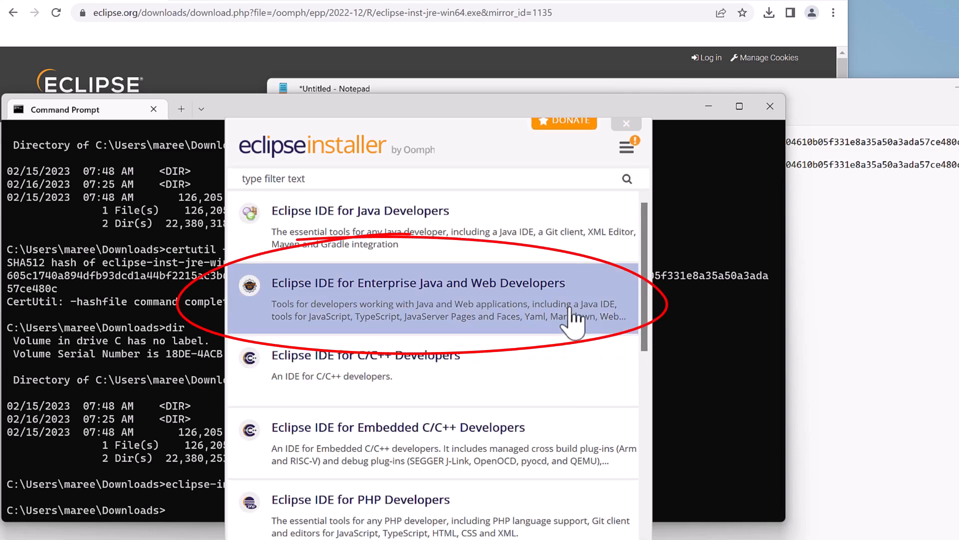
Step: Install Eclipse IDE for Enterprise Java and Web Developers with the temurin-17.0.5 VM and default folder, accepting the software user agreement
{"action": "left_click", "coordinate": [570, 314]}
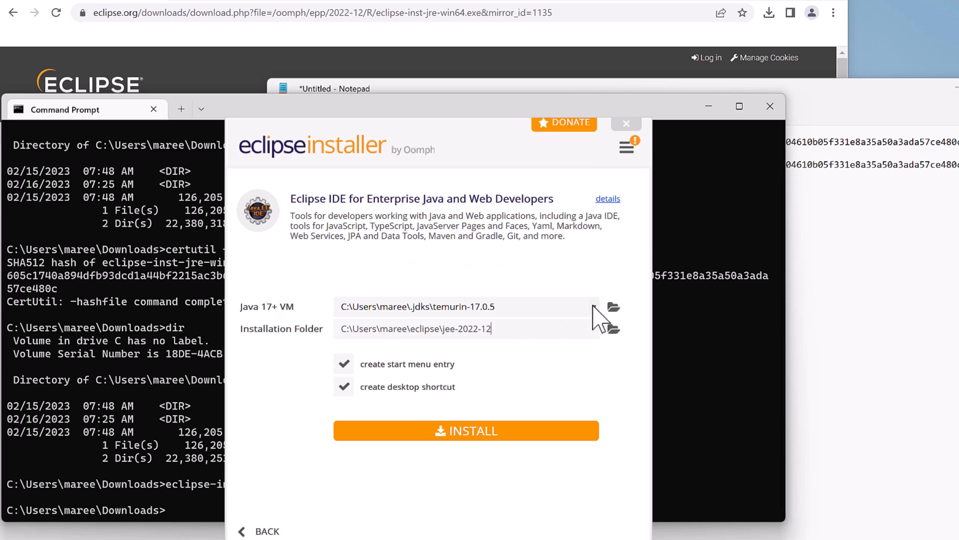
{"action": "left_click", "coordinate": [594, 307]}
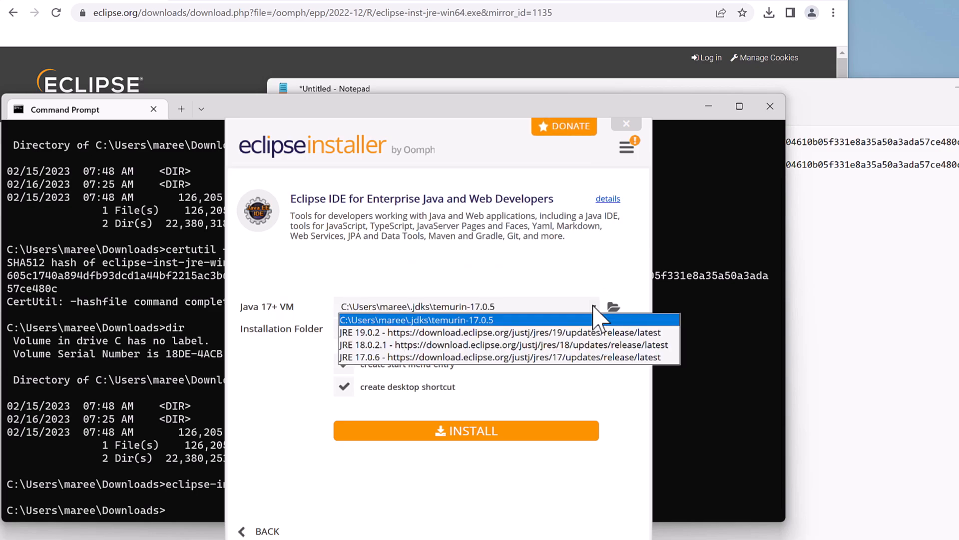
{"action": "left_click", "coordinate": [595, 263]}
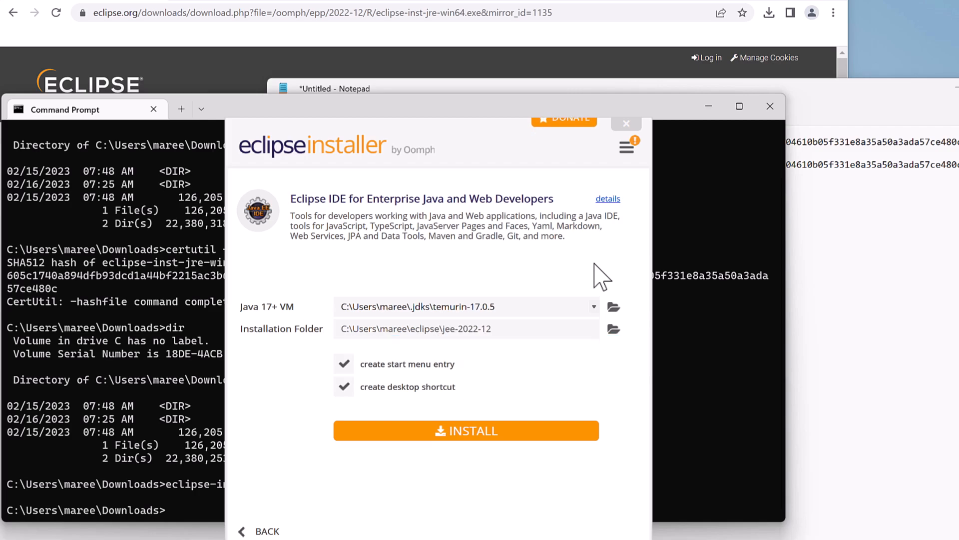
{"action": "left_click", "coordinate": [554, 435]}
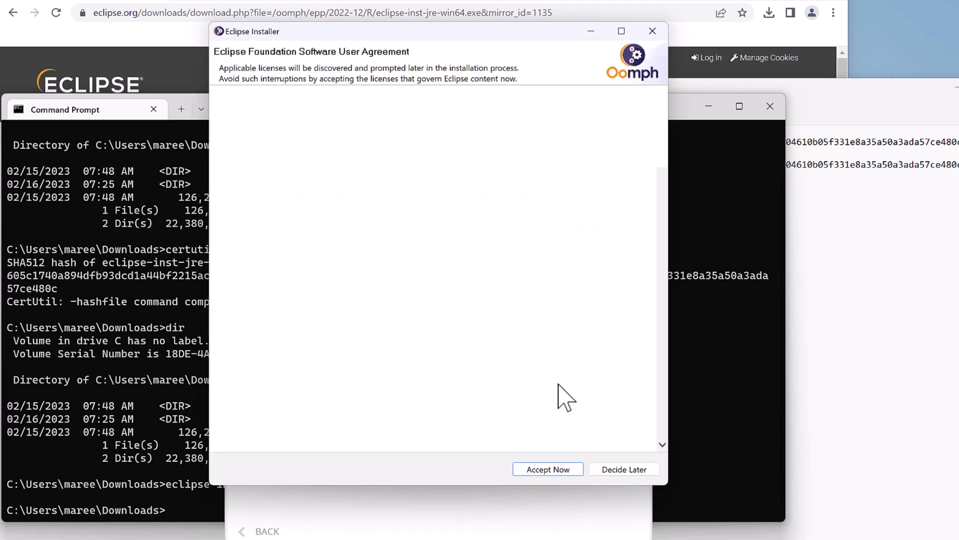
{"action": "left_click", "coordinate": [566, 470]}
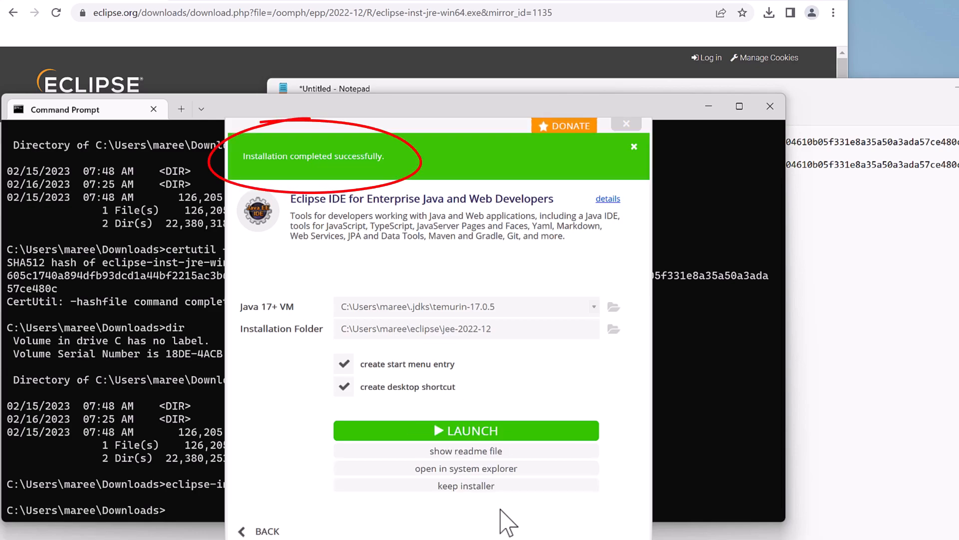
Step: Launch the installed Eclipse IDE with the proposed eclipse-workspace directory and close the Welcome page
{"action": "left_click", "coordinate": [501, 431]}
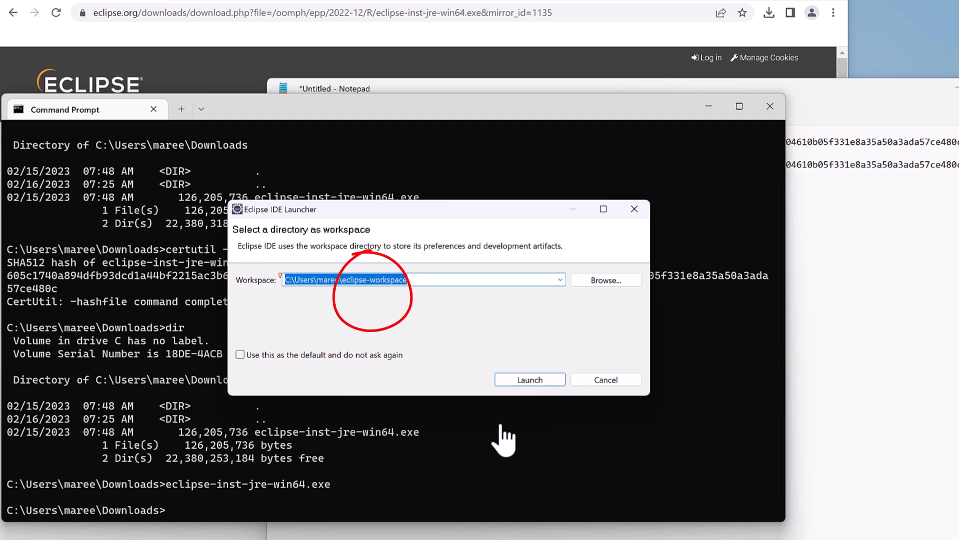
{"action": "left_click", "coordinate": [528, 382]}
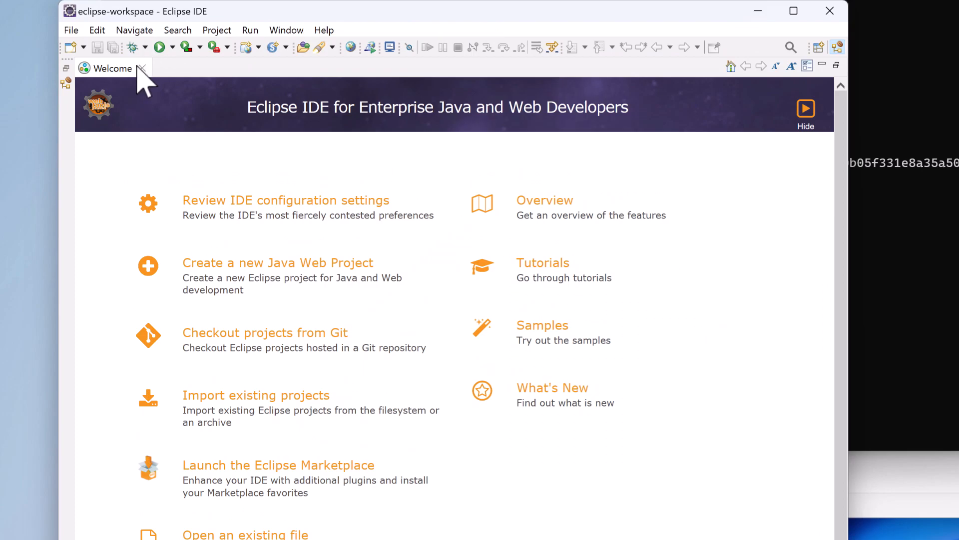
{"action": "left_click", "coordinate": [142, 68]}
Step: Start a new project with the Java Project wizard and continue to its project details
{"action": "left_click", "coordinate": [72, 31]}
{"action": "mouse_move", "coordinate": [81, 47]}
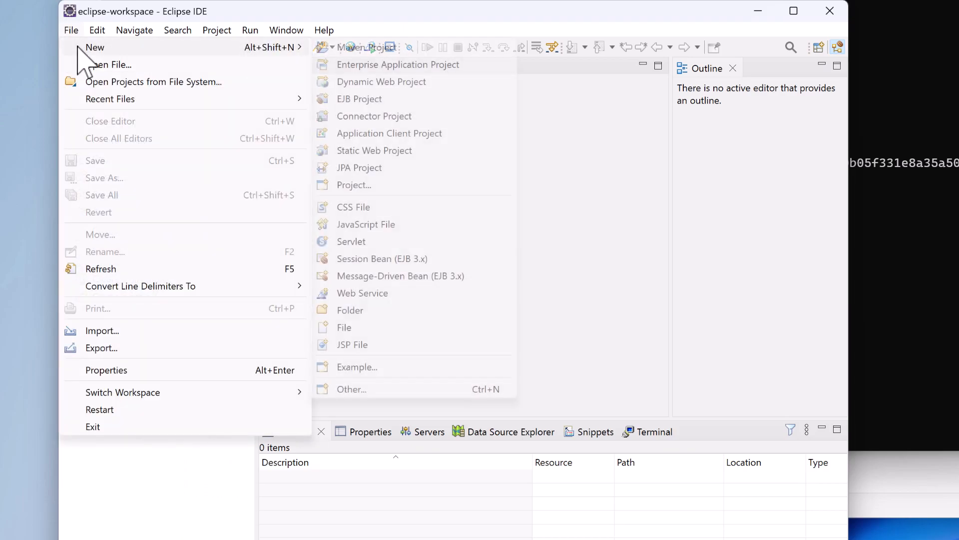
{"action": "left_click", "coordinate": [362, 185]}
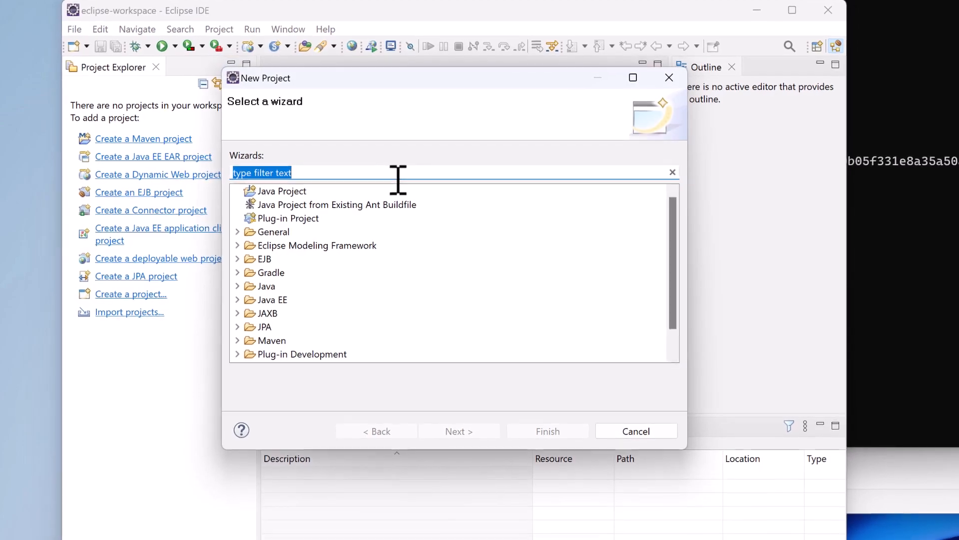
{"action": "left_click", "coordinate": [351, 184]}
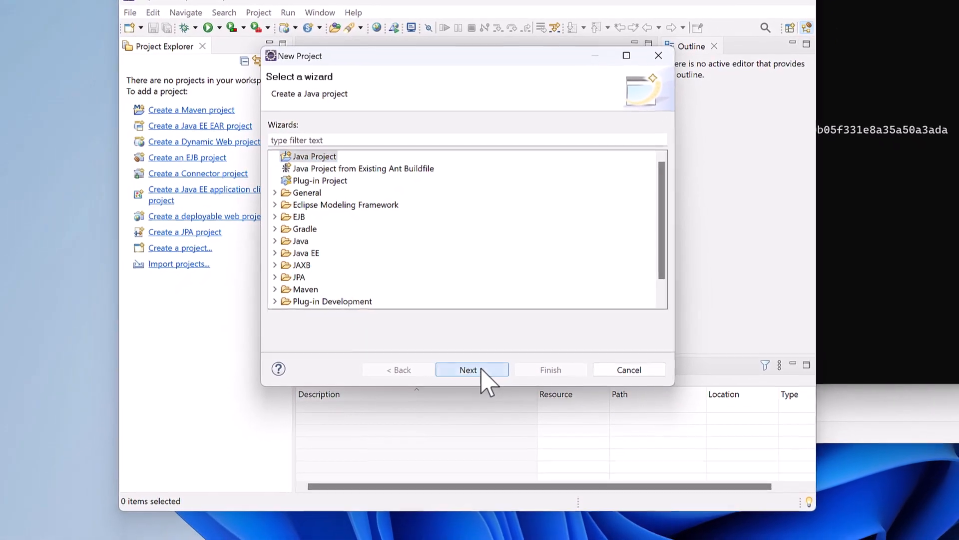
{"action": "left_click", "coordinate": [480, 371]}
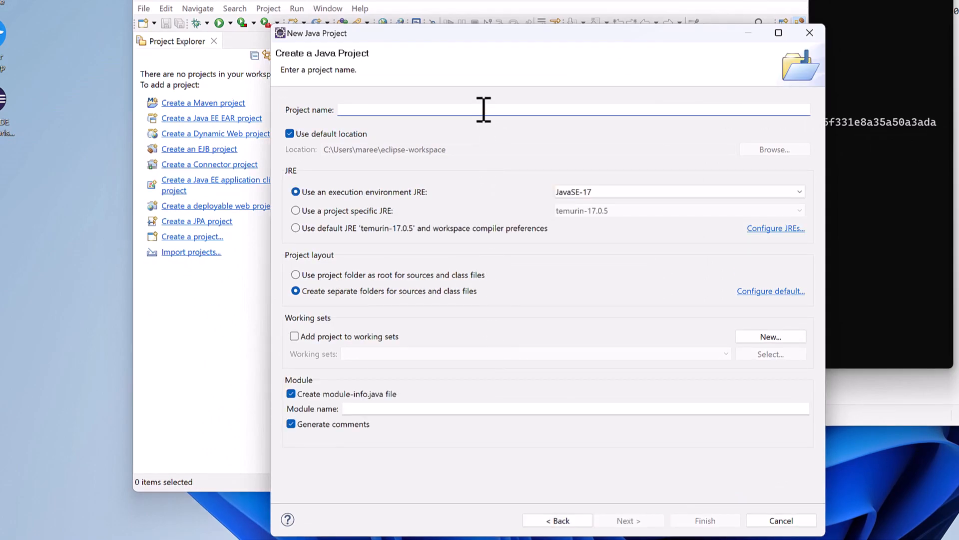
Step: Name the project HelloWorld, disable creation of the module-info.java file, and continue to the Java build settings
{"action": "type", "text": "HelloWorld"}
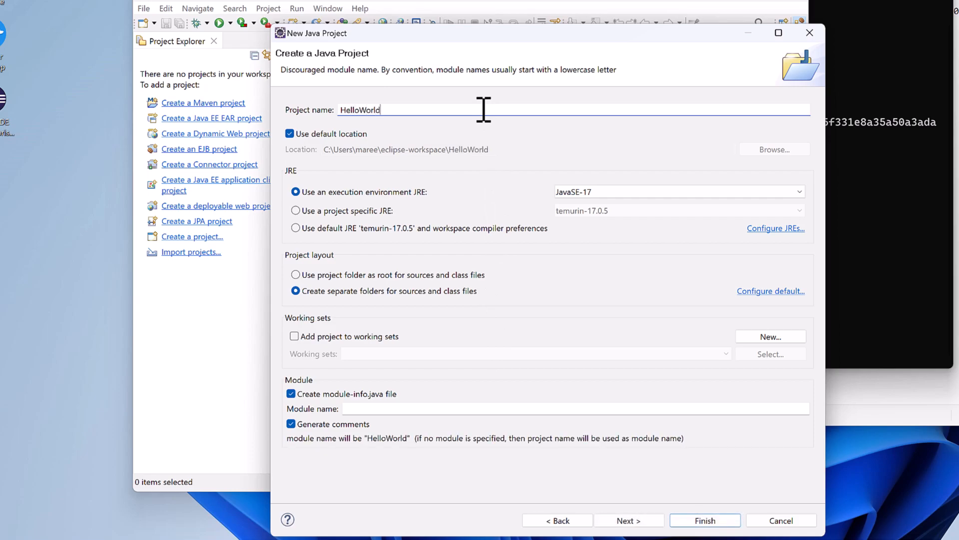
{"action": "left_click", "coordinate": [378, 395]}
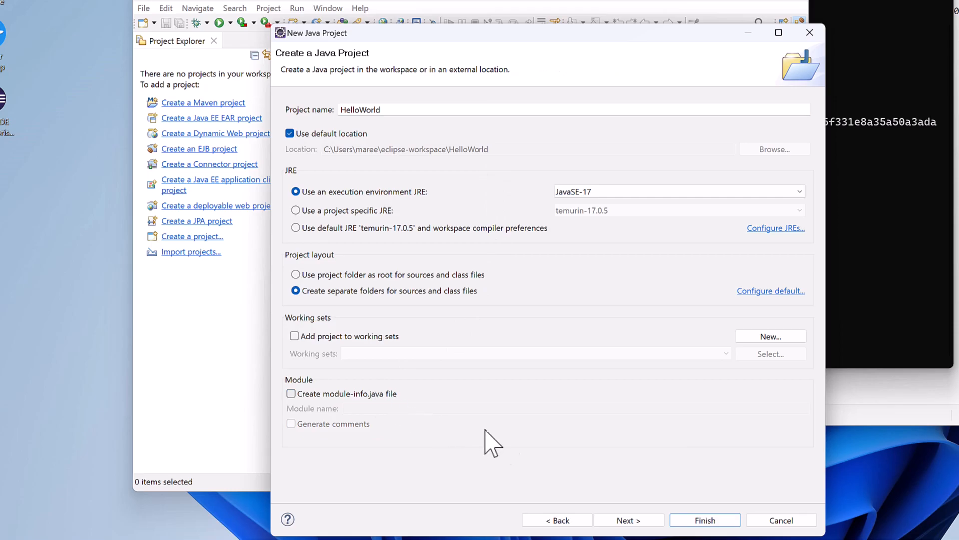
{"action": "left_click", "coordinate": [646, 523]}
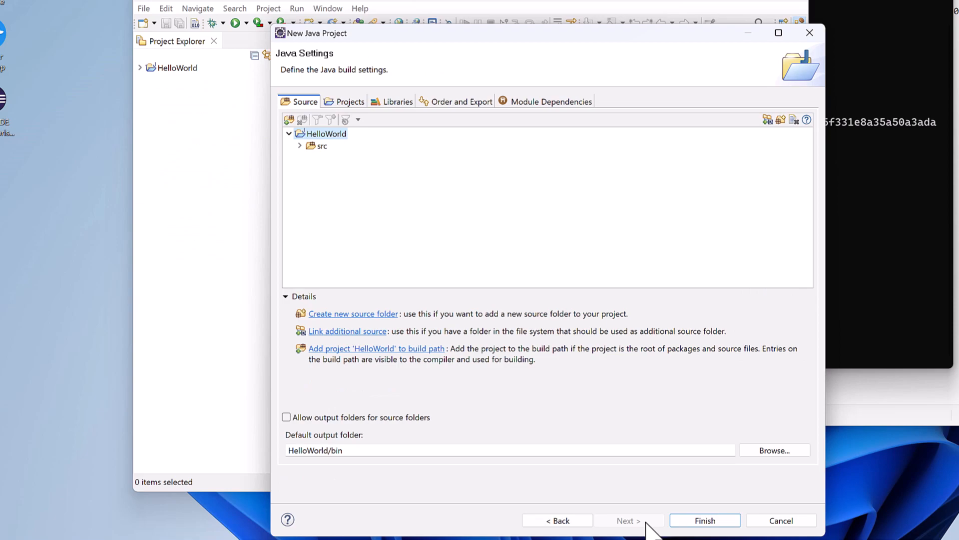
Step: Finish creating the HelloWorld project with the default build settings and open the Java perspective
{"action": "left_click", "coordinate": [697, 521]}
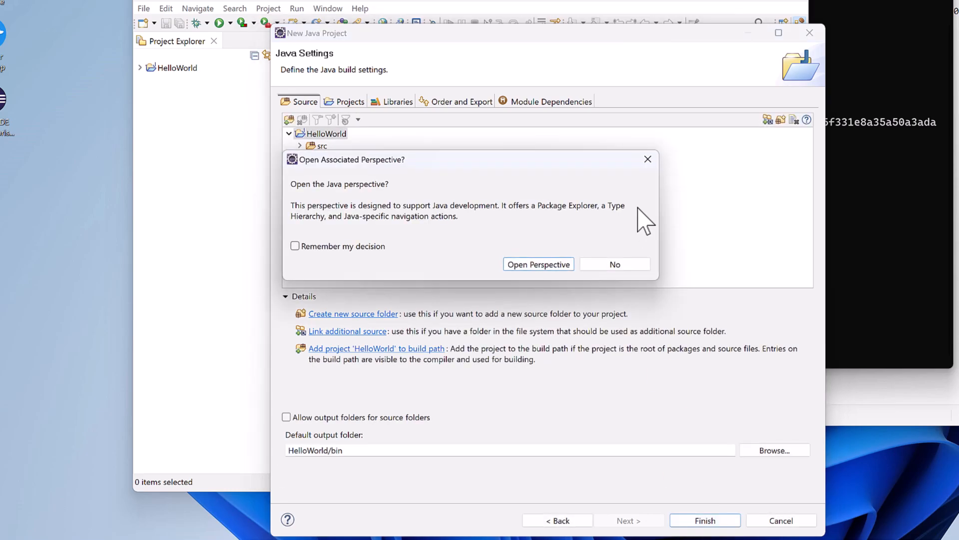
{"action": "left_click", "coordinate": [563, 264]}
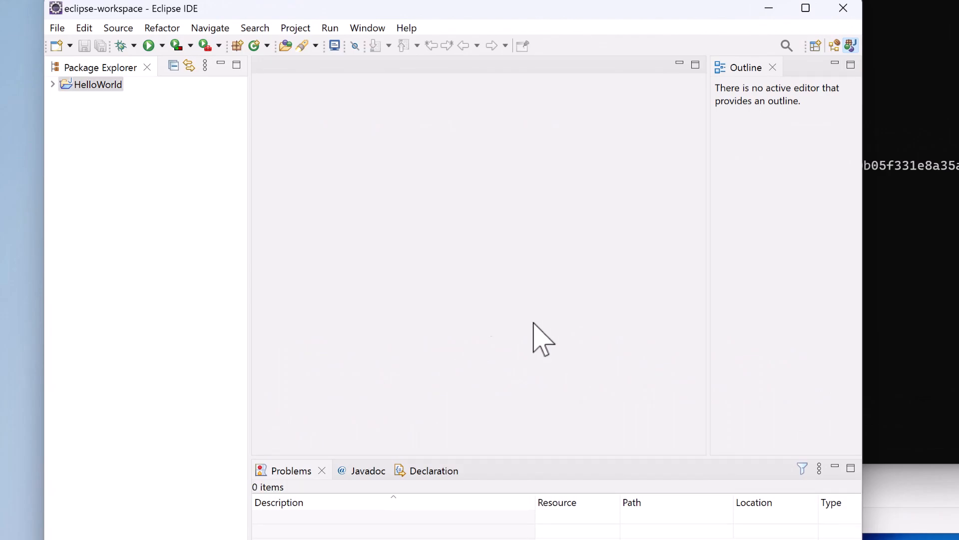
Step: Create a public class HelloWorld in package com.beginsecure under the project's src folder, including a public static void main method stub
{"action": "left_click", "coordinate": [53, 84]}
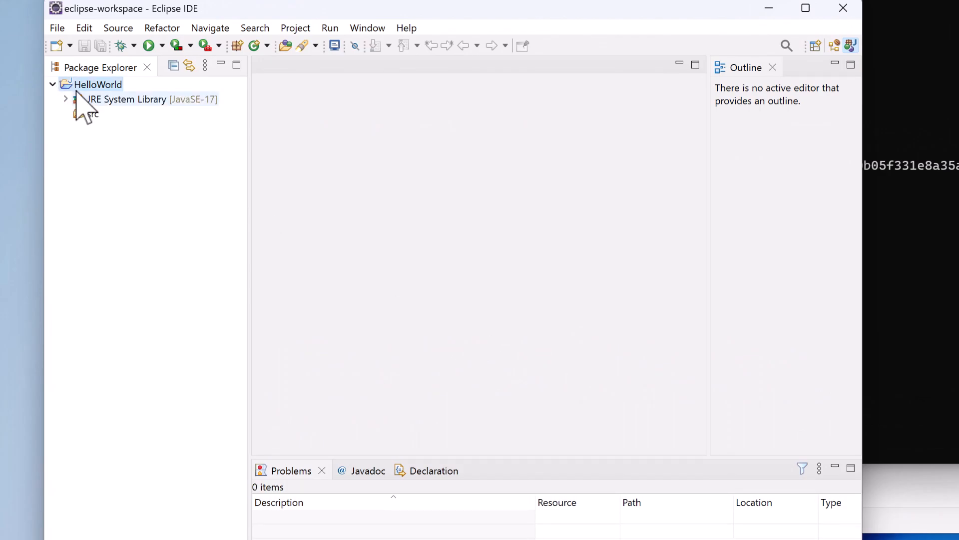
{"action": "left_click", "coordinate": [93, 115]}
{"action": "right_click", "coordinate": [93, 115]}
{"action": "mouse_move", "coordinate": [150, 125]}
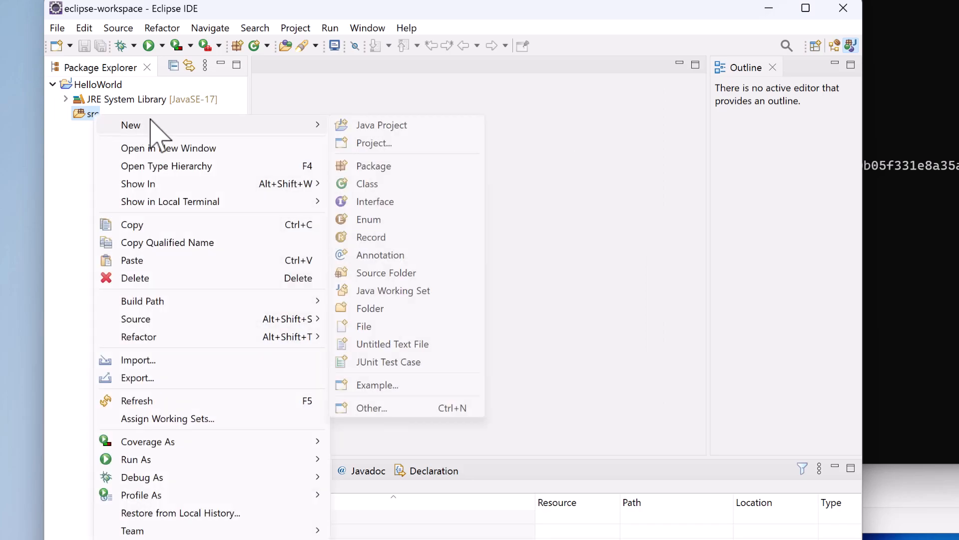
{"action": "left_click", "coordinate": [375, 186]}
{"action": "left_click", "coordinate": [367, 85]}
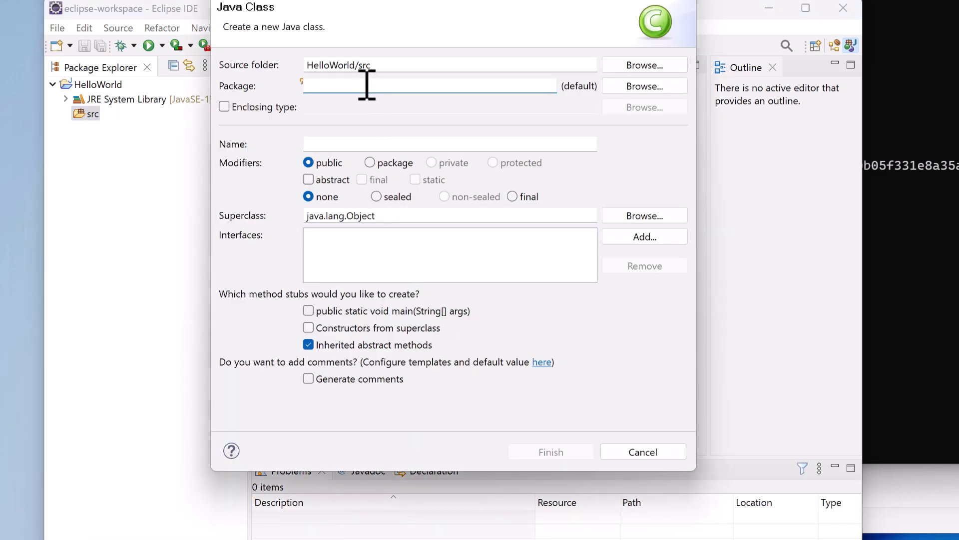
{"action": "type", "text": "com.beginsecure"}
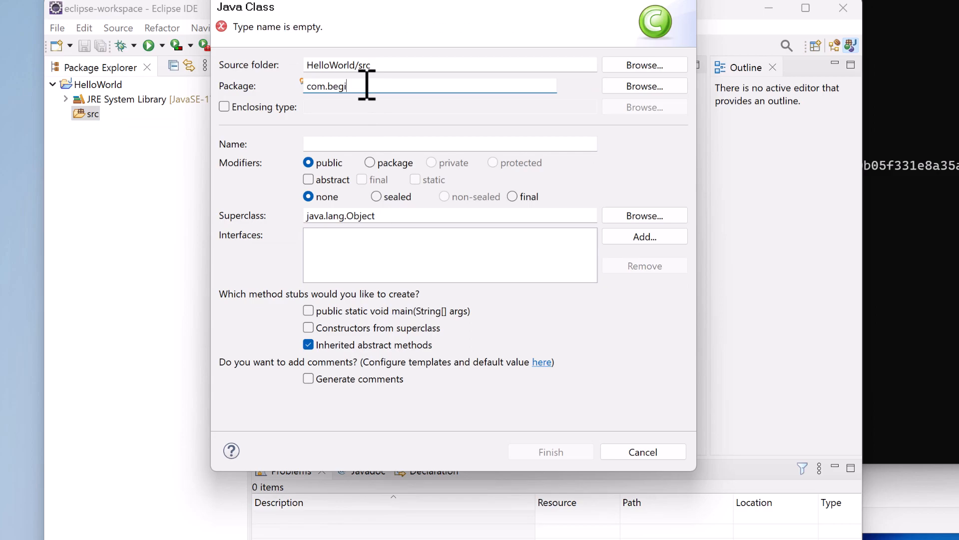
{"action": "left_click", "coordinate": [371, 140]}
{"action": "type", "text": "HelloWorld"}
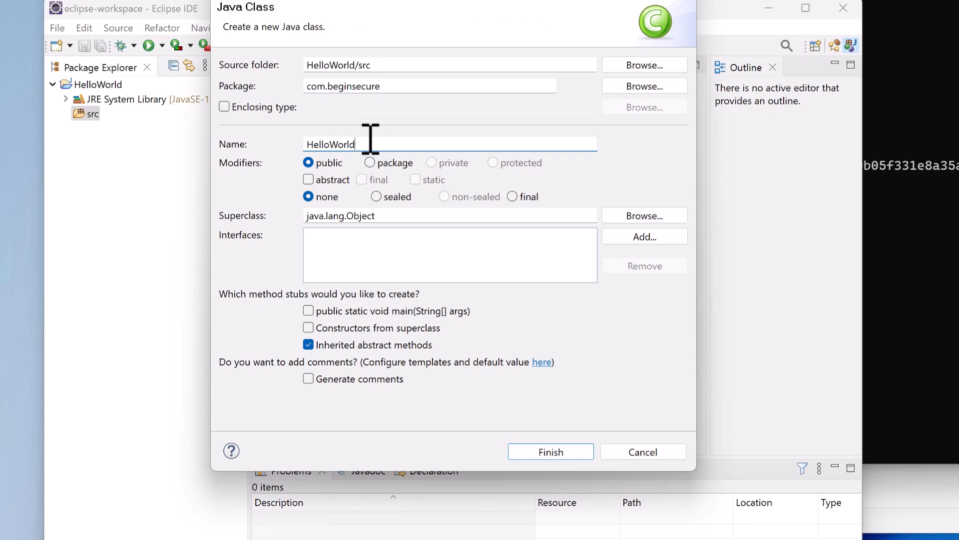
{"action": "left_click", "coordinate": [370, 311]}
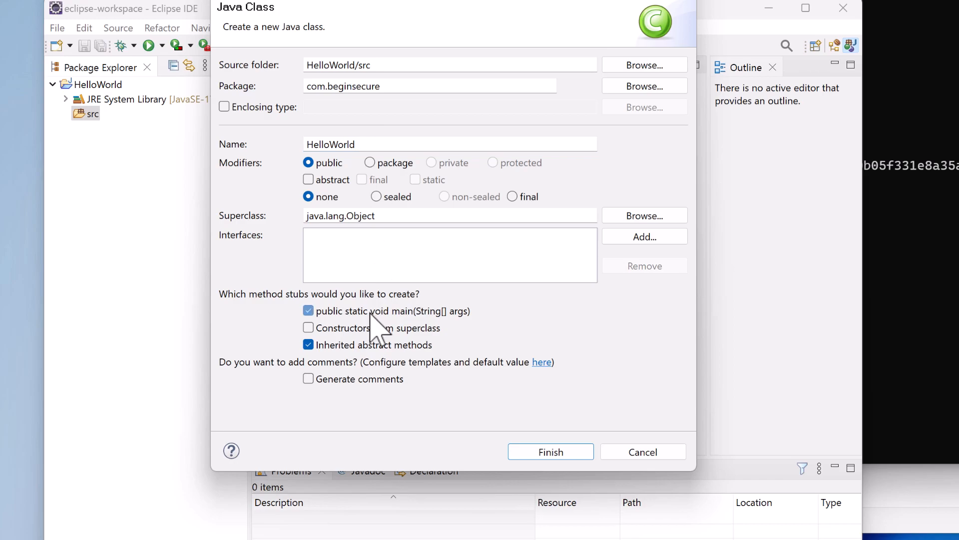
{"action": "left_click", "coordinate": [550, 452]}
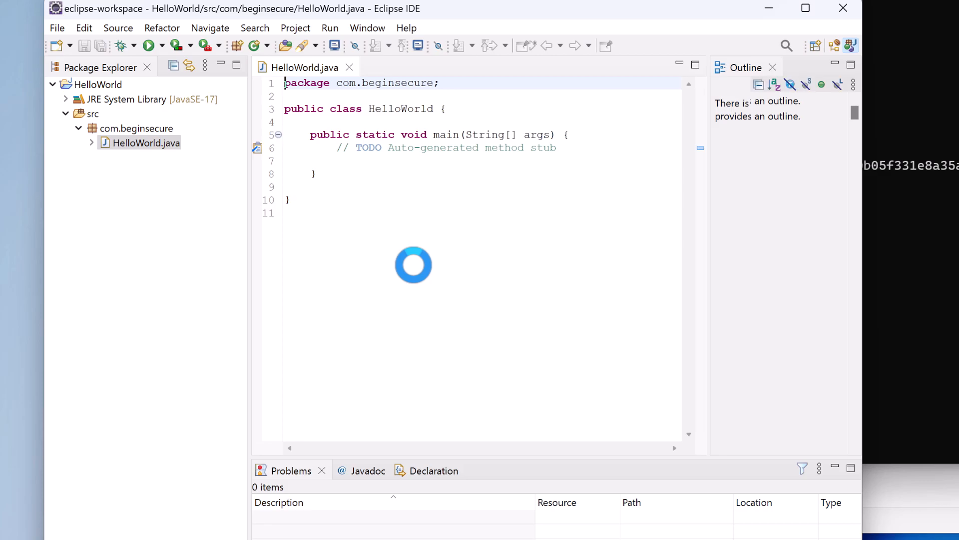
Step: Add the statement System.out.println("Hello World!!"); inside the main method, below the TODO comment
{"action": "left_click", "coordinate": [403, 170]}
{"action": "left_click", "coordinate": [409, 159]}
{"action": "key", "text": "Tab"}
{"action": "type", "text": "System.ou"}
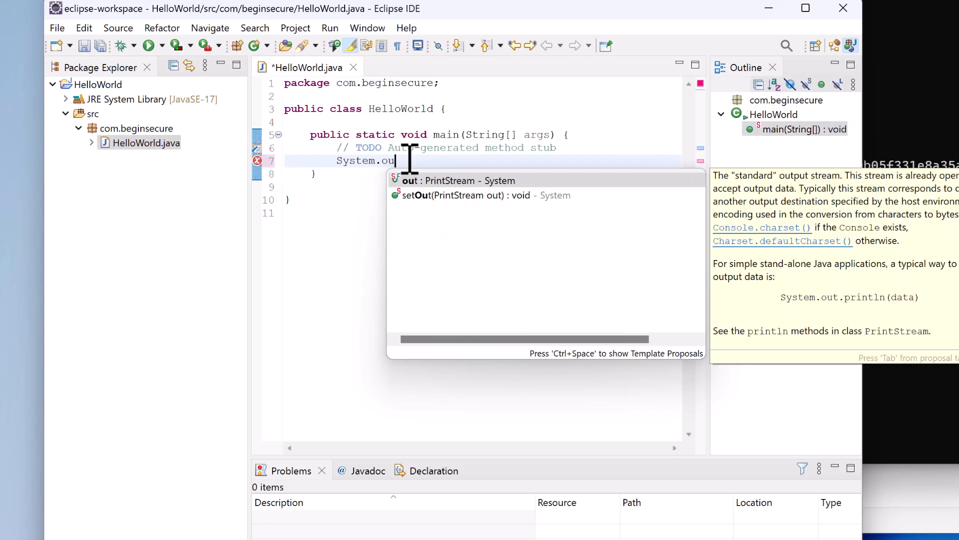
{"action": "type", "text": "t.printl"}
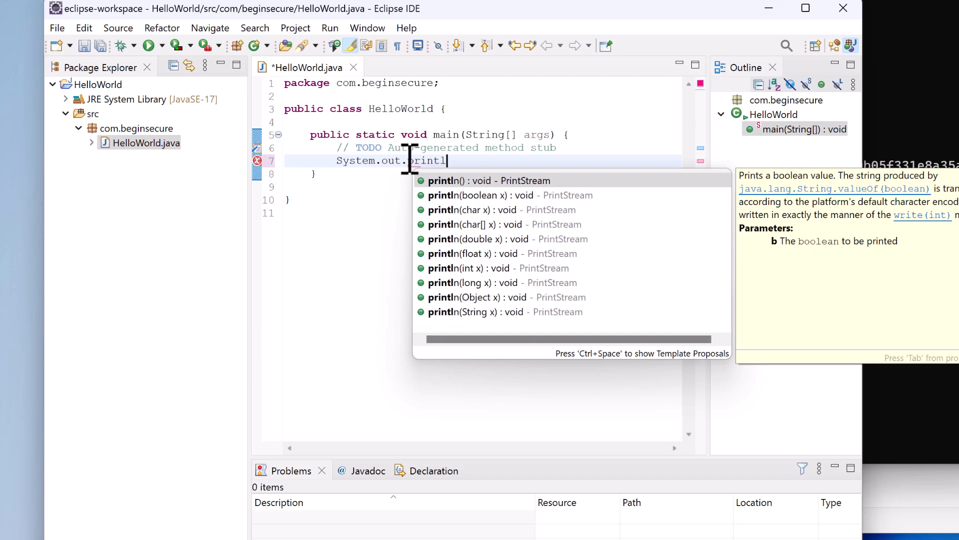
{"action": "type", "text": "n(\"Hello World!"}
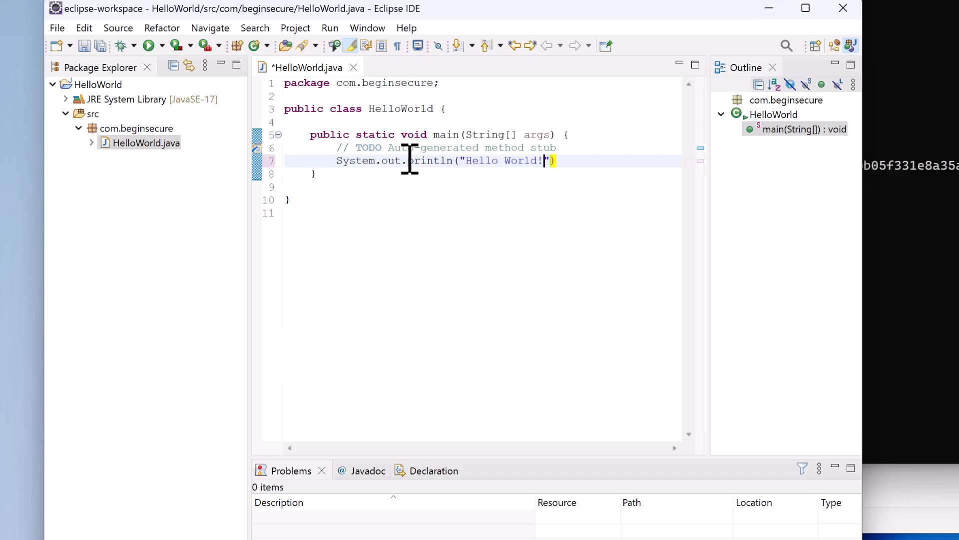
{"action": "type", "text": "!\");"}
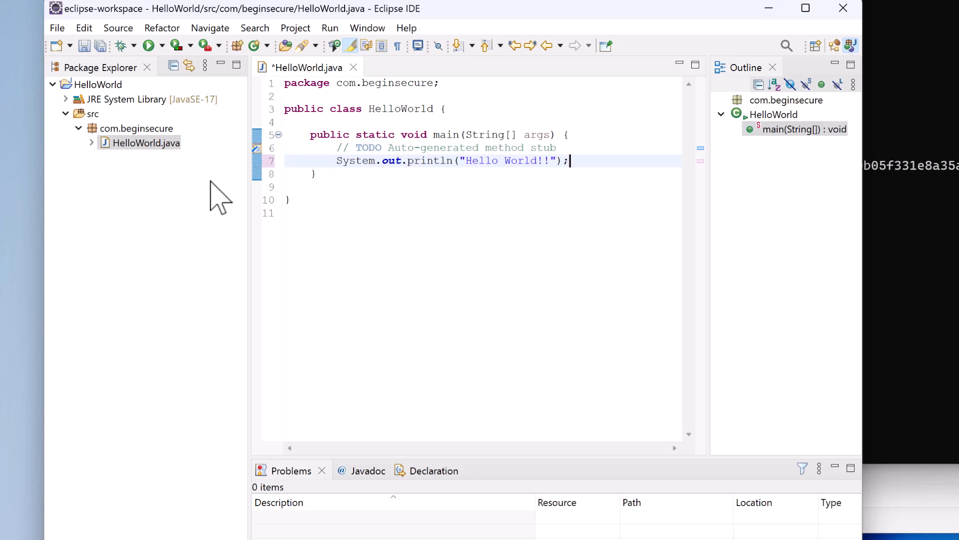
Step: Run HelloWorld.java as a Java application, saving the modified file before launch
{"action": "right_click", "coordinate": [150, 143]}
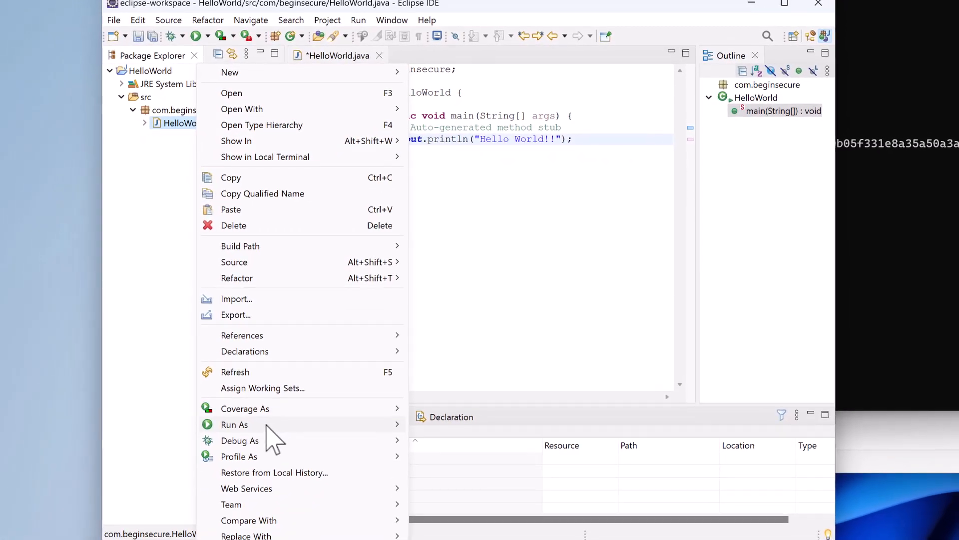
{"action": "mouse_move", "coordinate": [269, 425]}
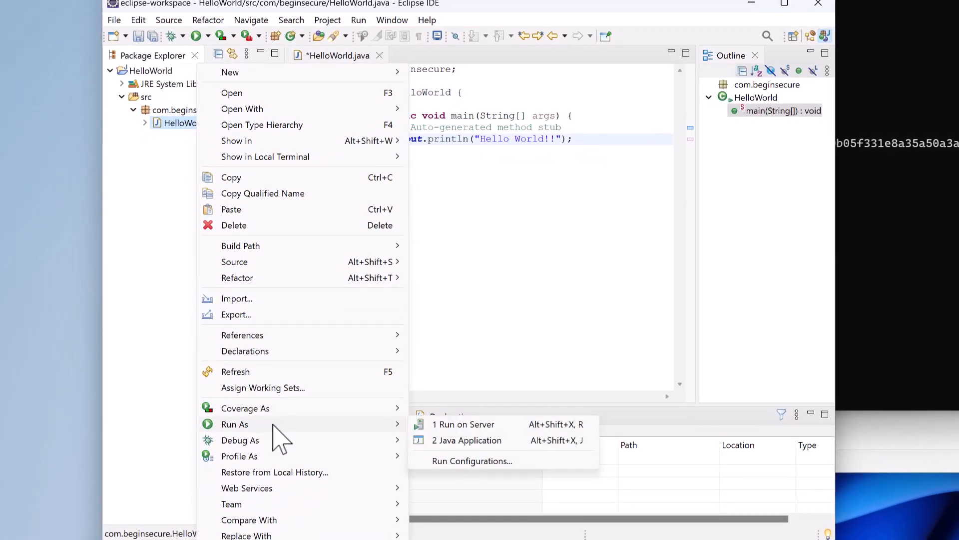
{"action": "left_click", "coordinate": [469, 441]}
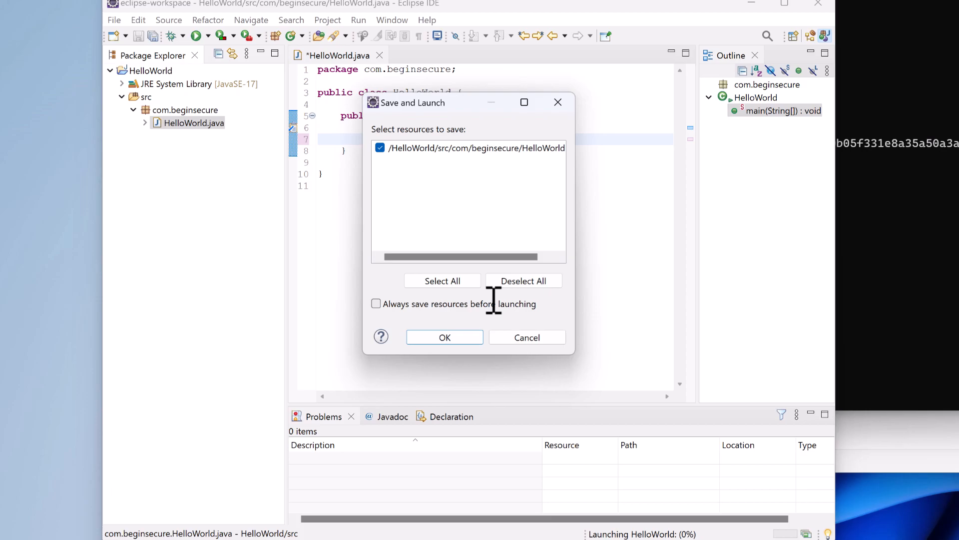
{"action": "left_click", "coordinate": [461, 339]}
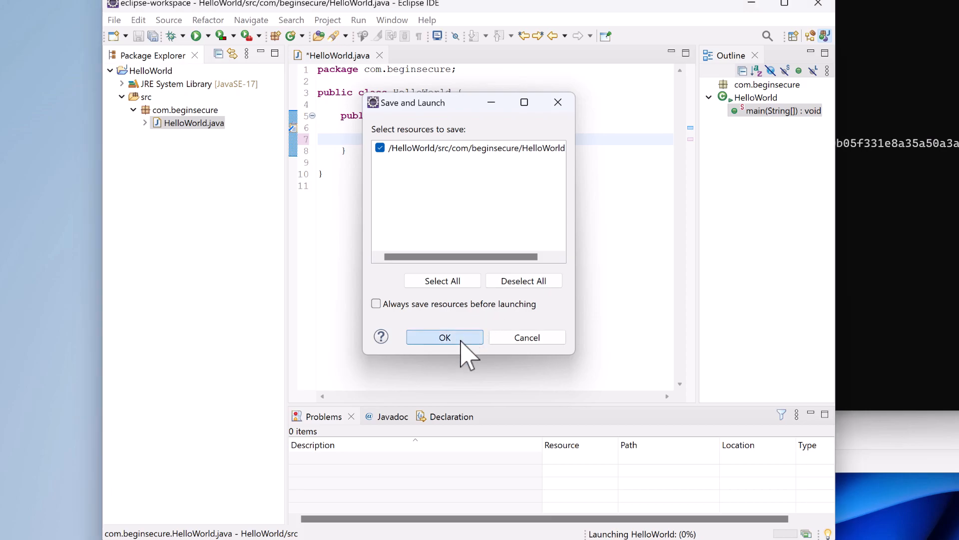